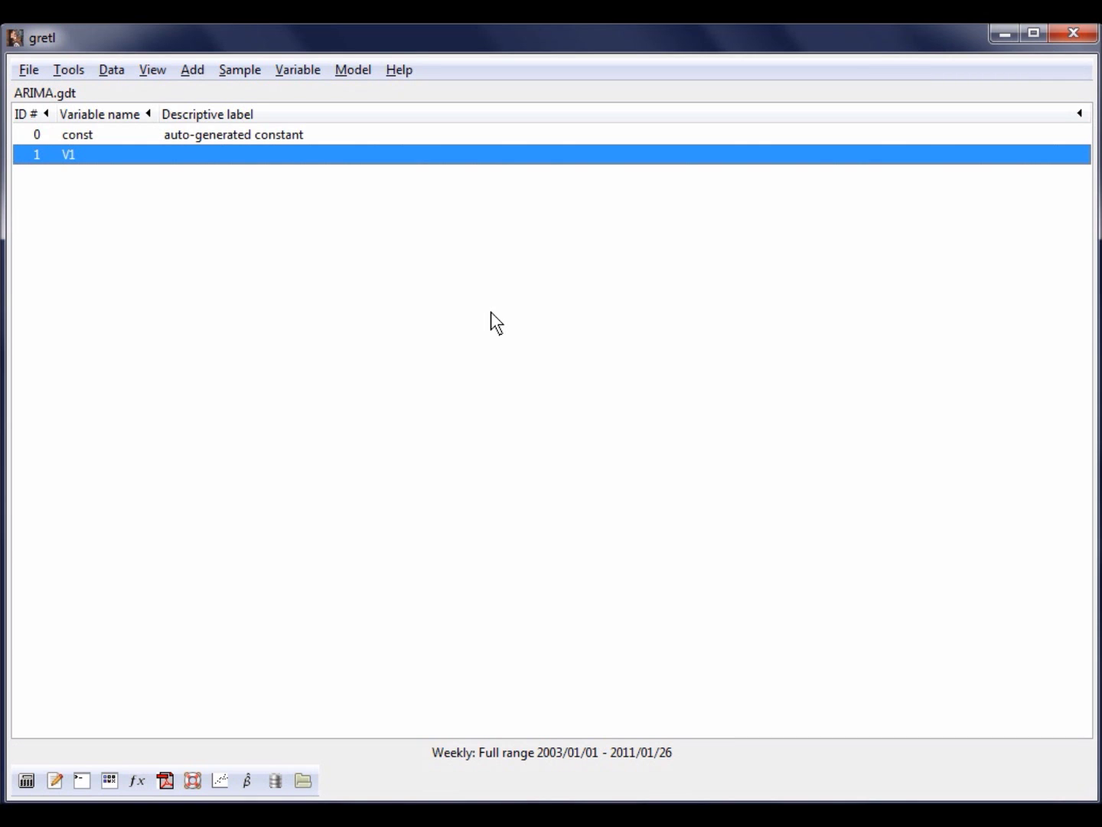
# Restrict the sample range so that it ends at 2010/12/29, keeping the start at 2003/01/01
pyautogui.click(245, 69)
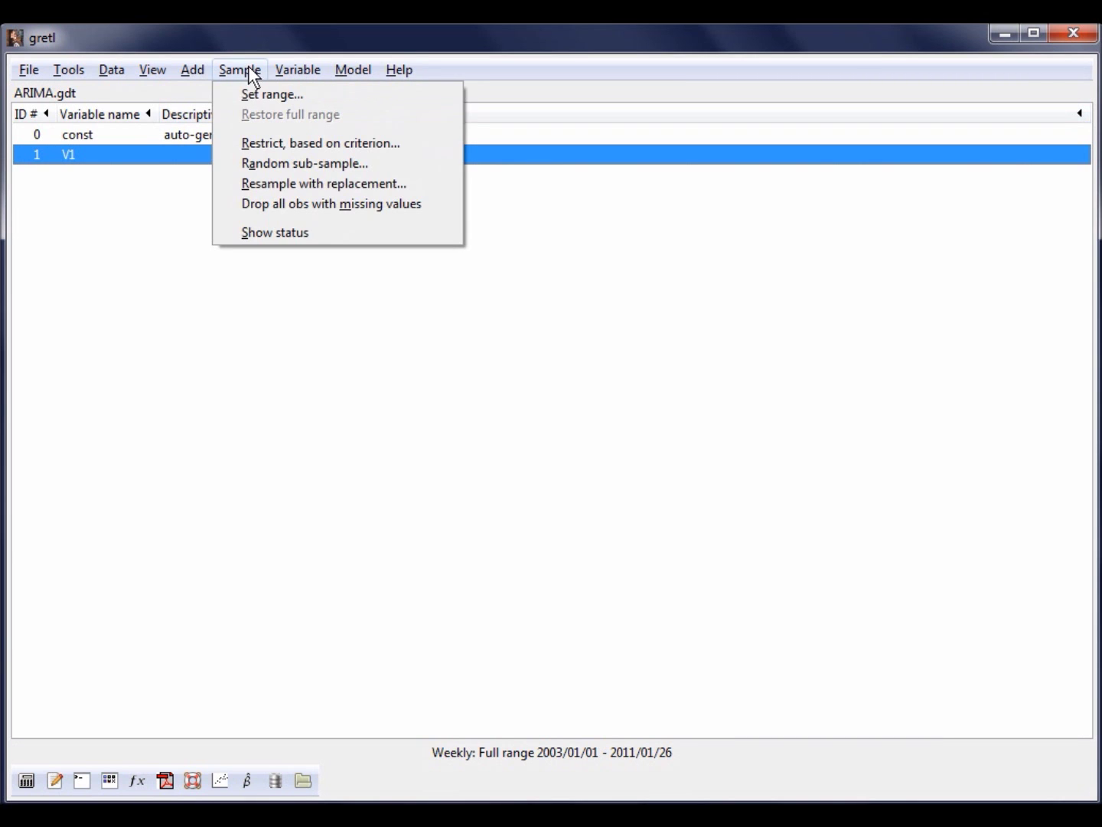
pyautogui.click(217, 97)
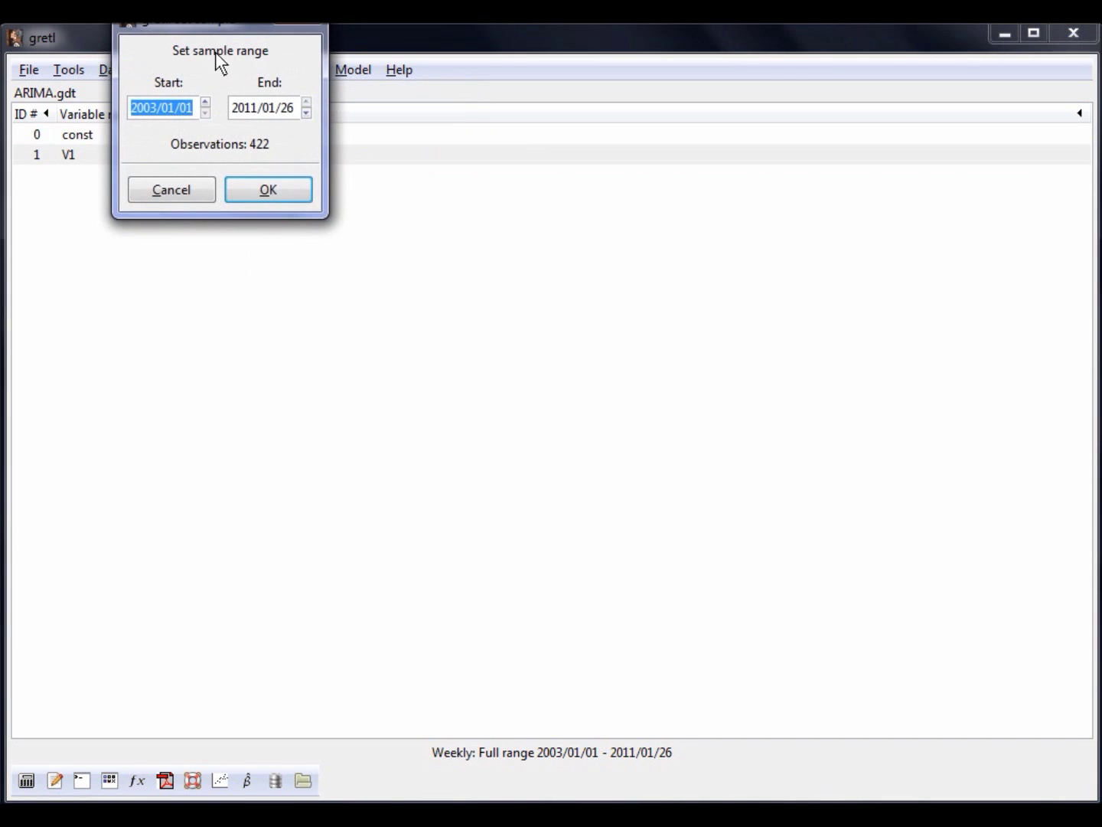
pyautogui.moveTo(226, 25); pyautogui.dragTo(479, 249)
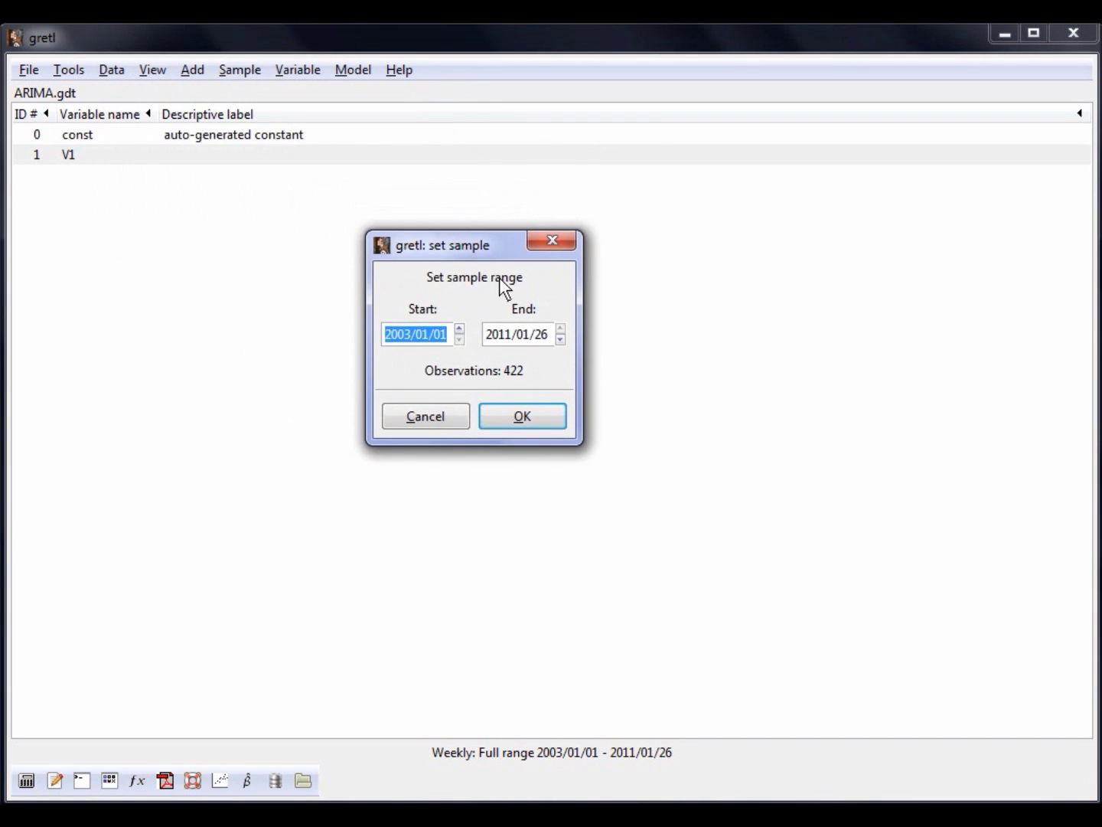
pyautogui.click(507, 337)
pyautogui.press('BackSpace')
pyautogui.write('0')
pyautogui.press('Right')
pyautogui.press('Delete')
pyautogui.press('Delete')
pyautogui.write('12')
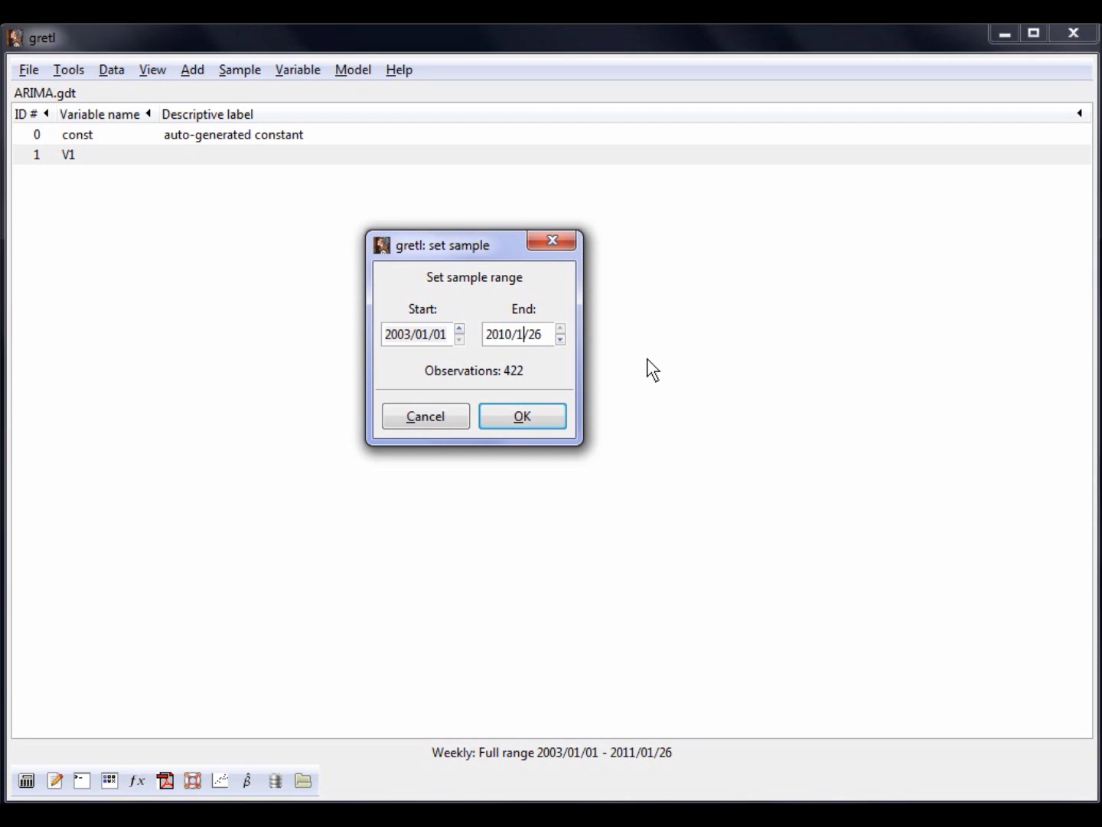
pyautogui.press('Right')
pyautogui.press('Delete')
pyautogui.write('9')
pyautogui.click(553, 426)
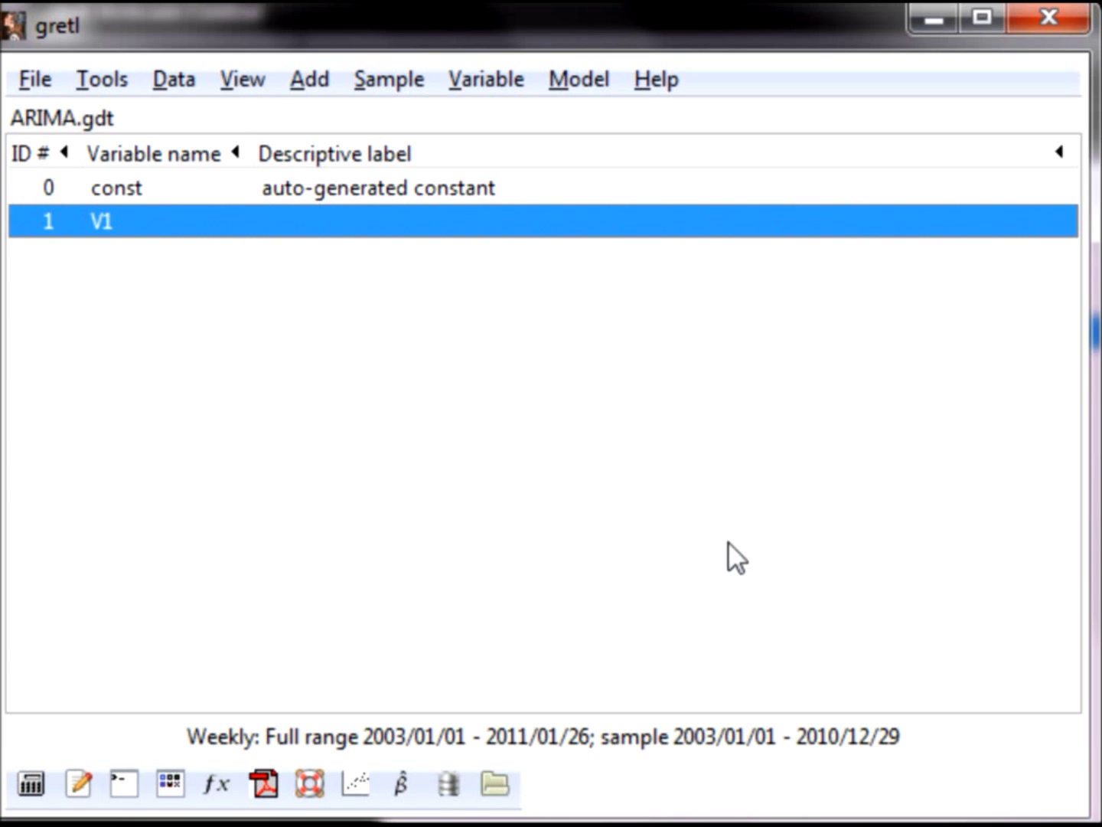
# Plot the variable V1 as a time series
pyautogui.rightClick(464, 225)
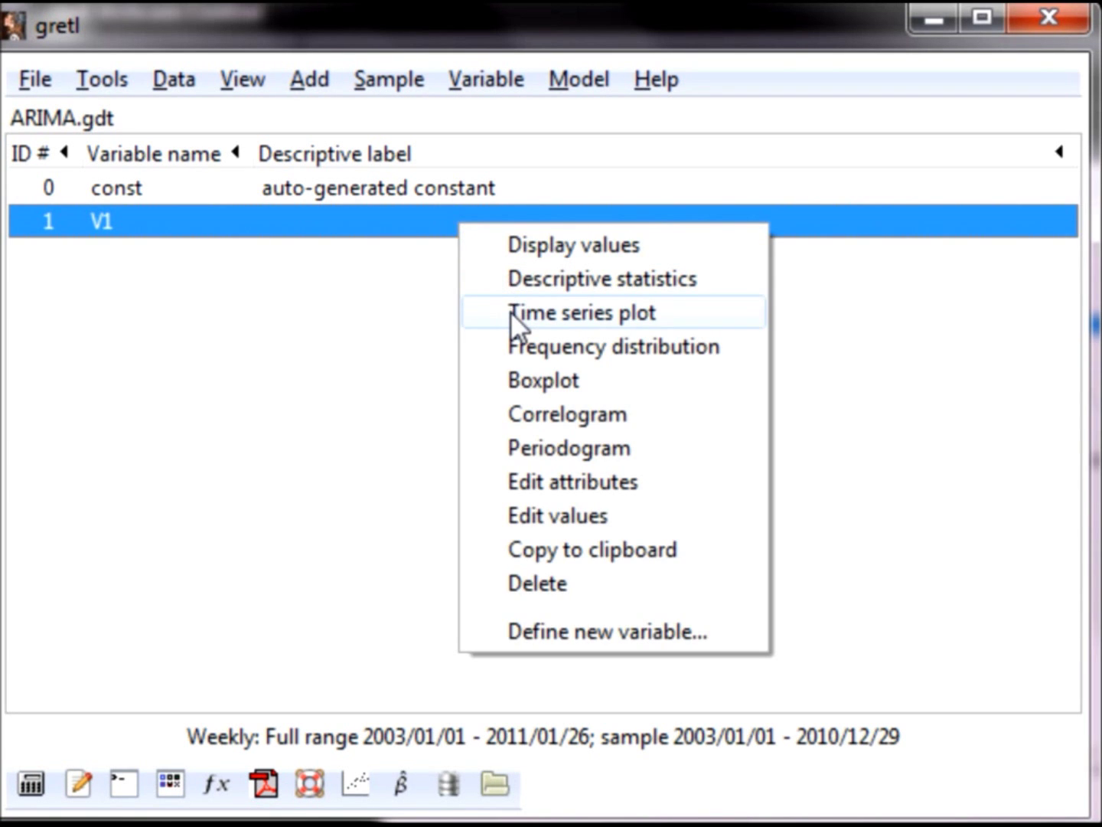
pyautogui.click(511, 311)
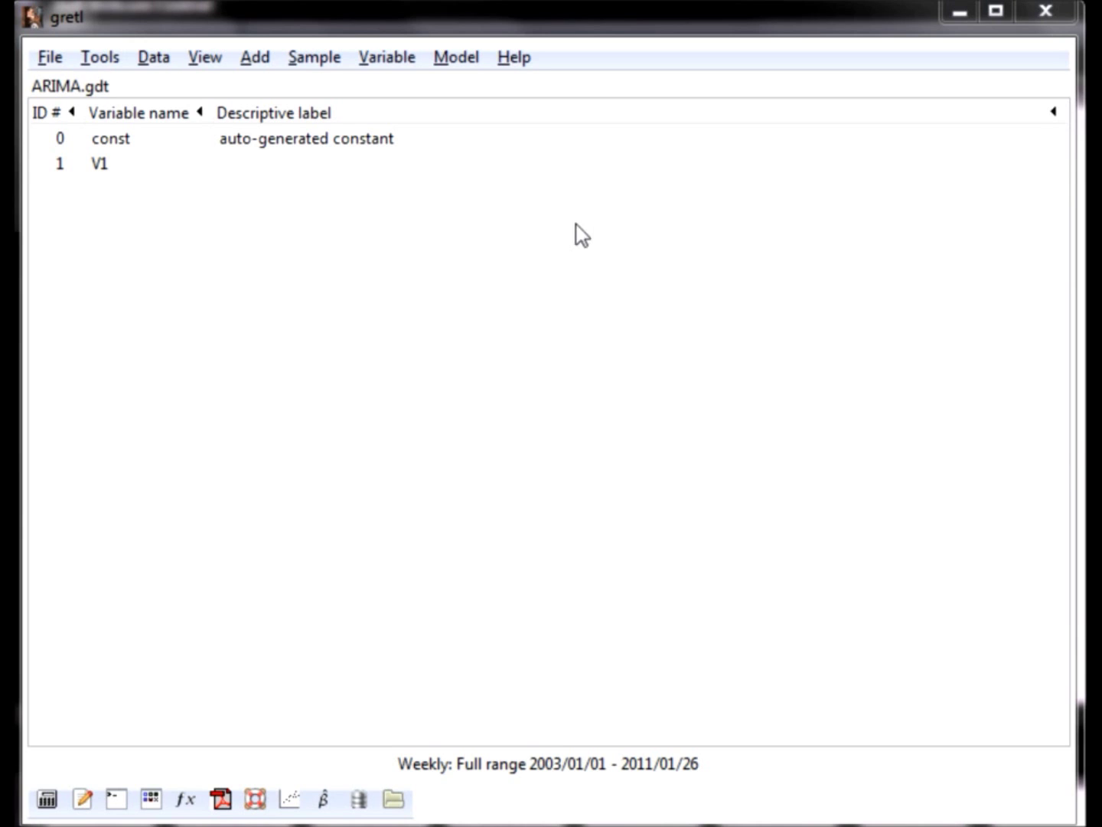
# Run an Augmented Dickey-Fuller test on the level of V1 with lag order 8 and a constant but no trend, and check its p-value
pyautogui.click(553, 164)
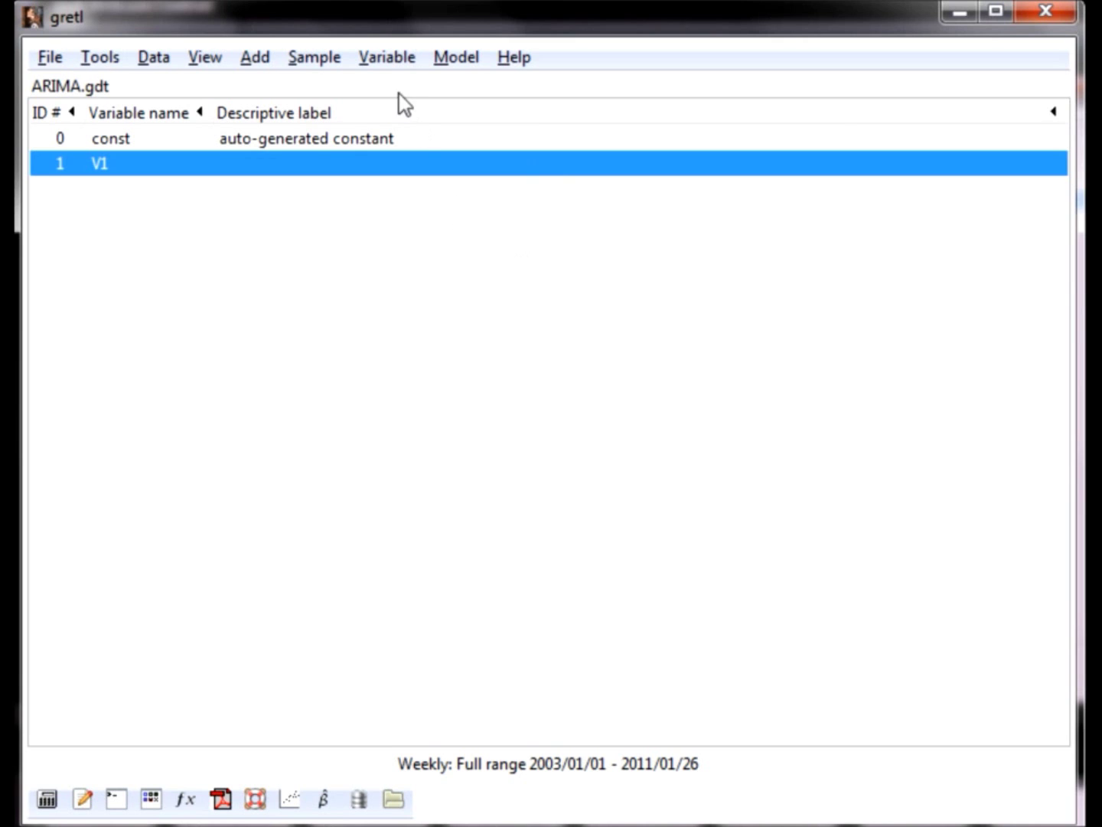
pyautogui.click(394, 62)
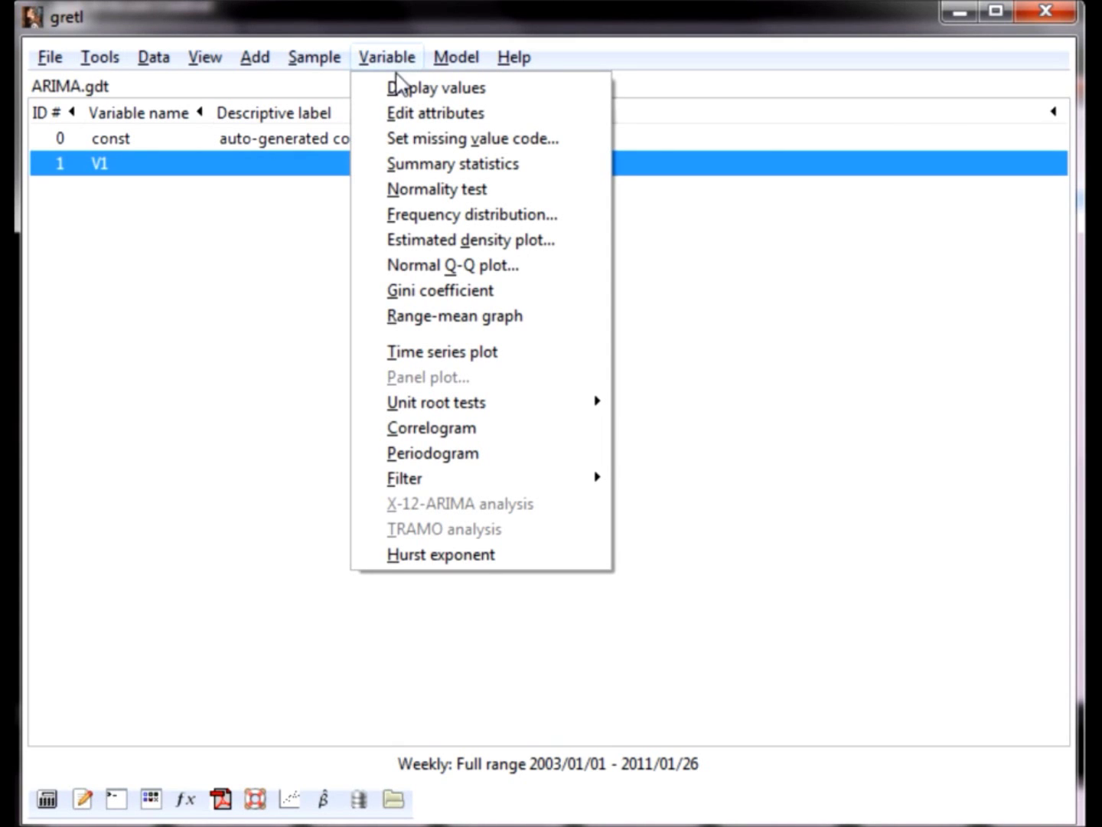
pyautogui.moveTo(505, 413)
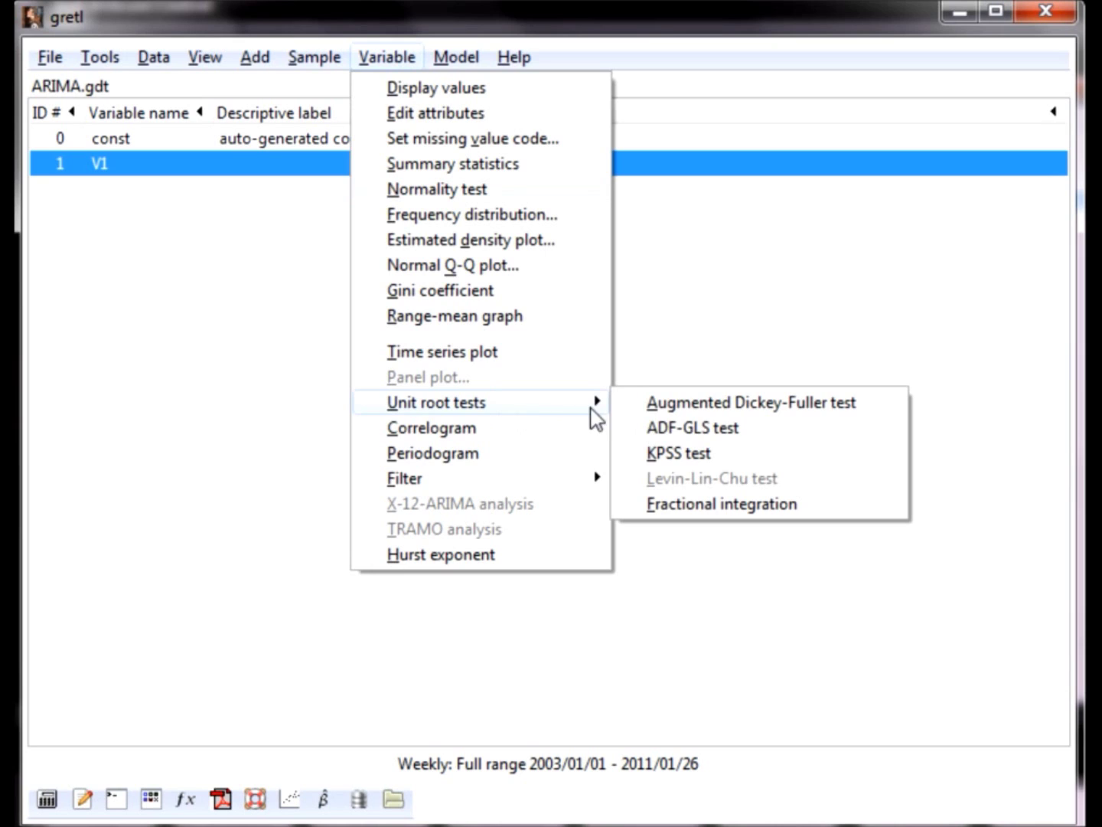
pyautogui.click(643, 413)
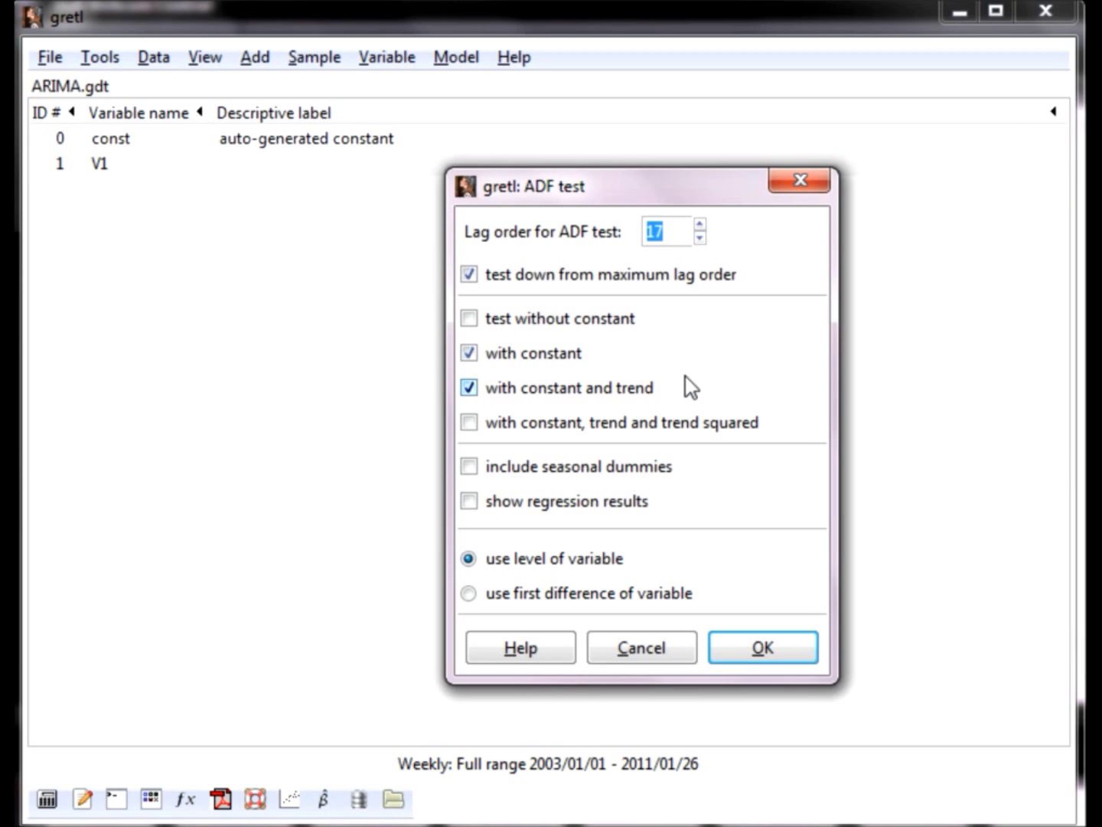
pyautogui.write('8')
pyautogui.click(691, 387)
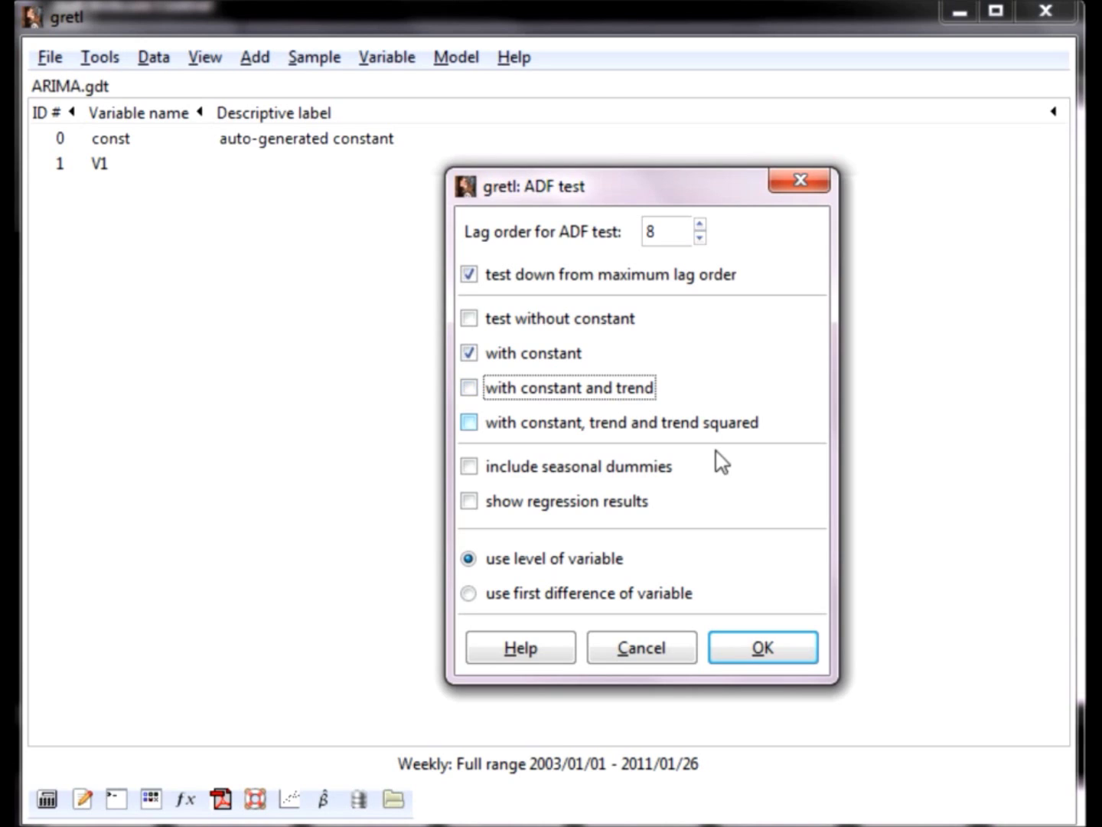
pyautogui.click(756, 652)
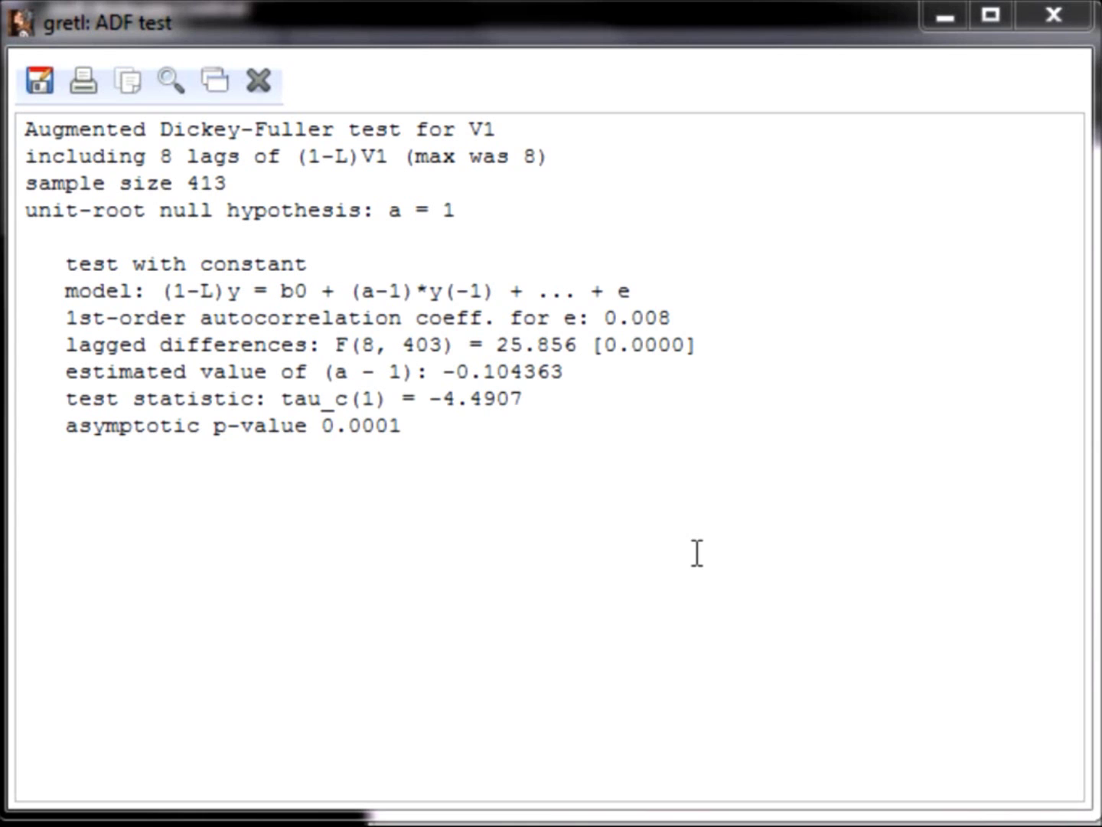
pyautogui.moveTo(214, 426); pyautogui.dragTo(402, 425)
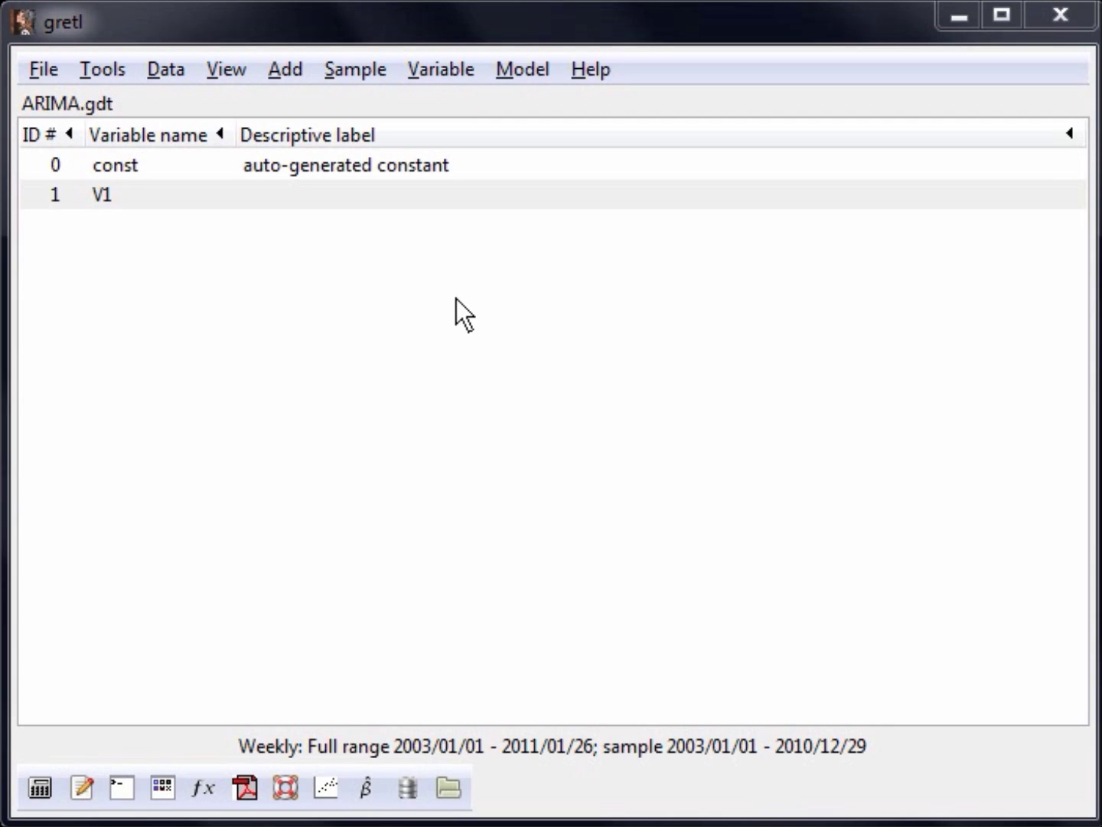
# Generate the correlogram of V1 with a maximum lag of 30
pyautogui.click(445, 202)
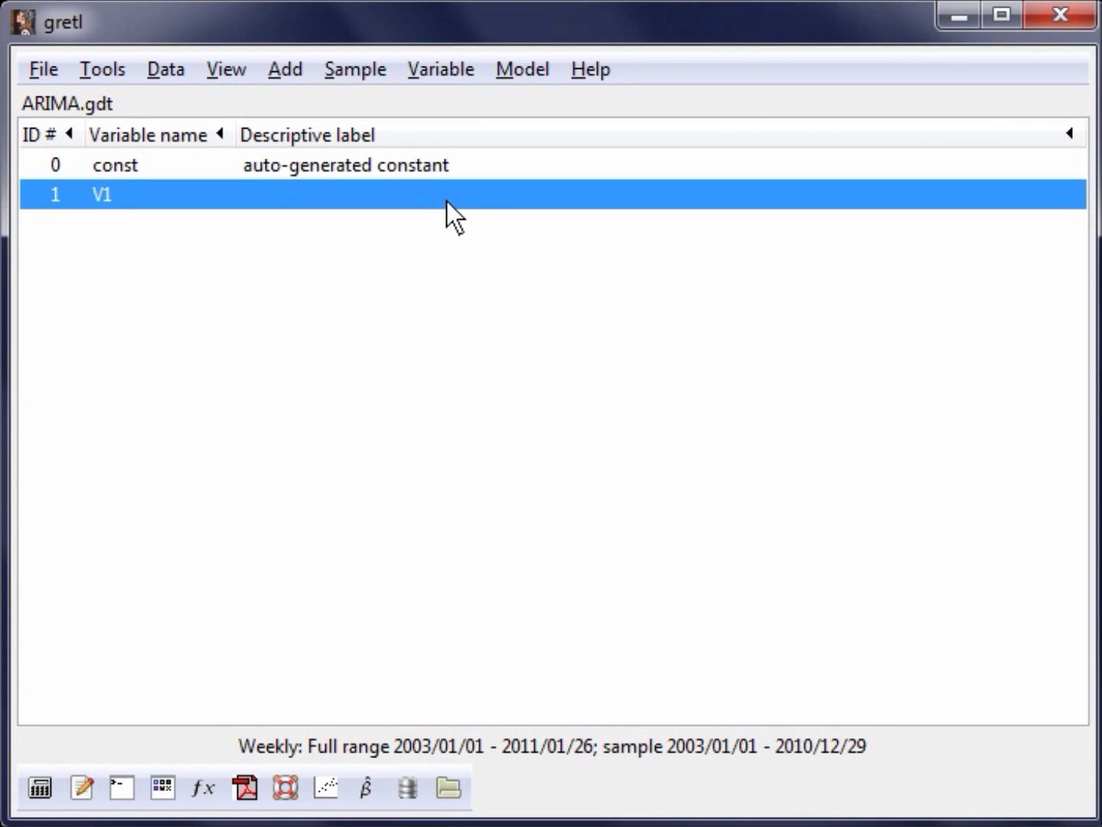
pyautogui.click(440, 67)
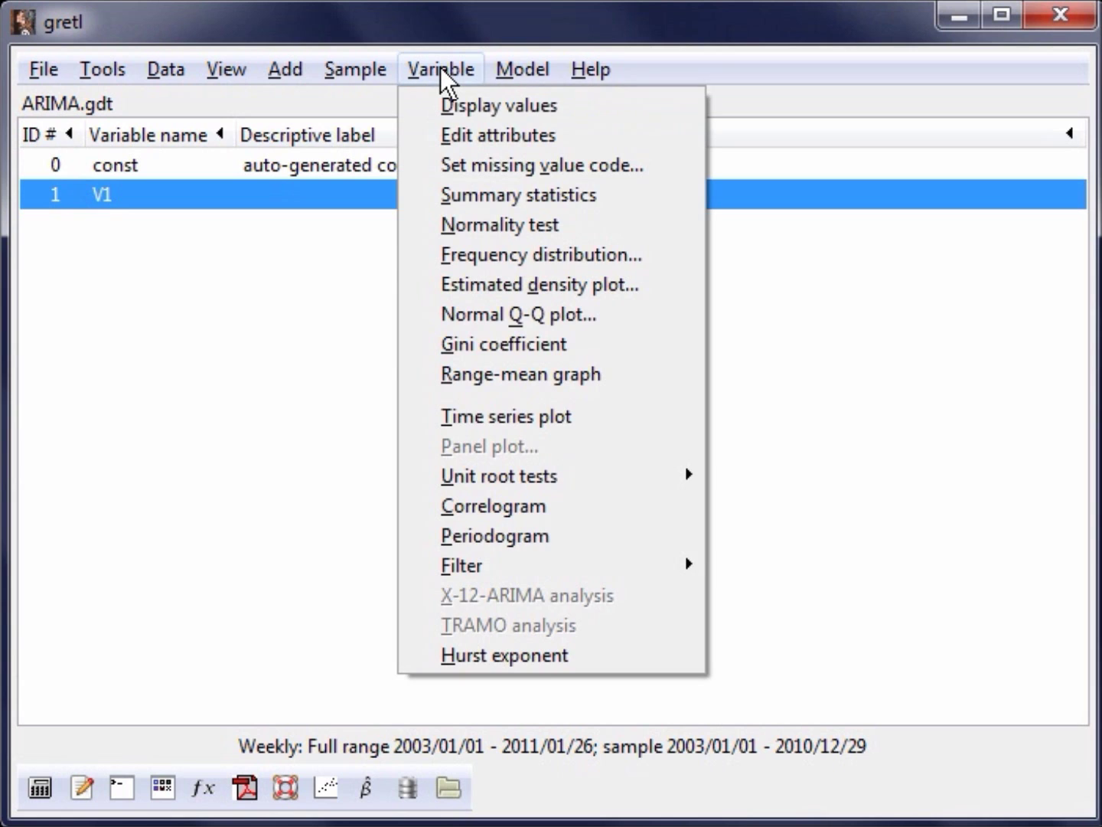
pyautogui.click(425, 506)
pyautogui.moveTo(461, 442); pyautogui.dragTo(583, 340)
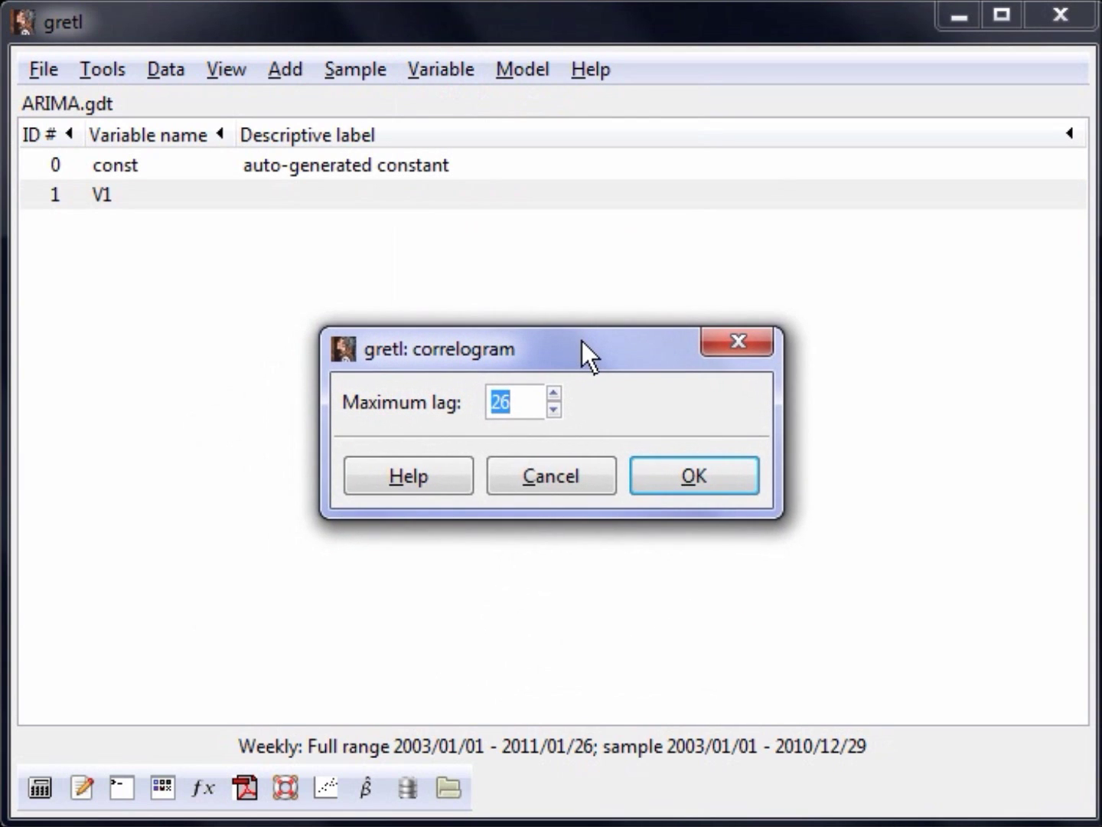
pyautogui.write('30')
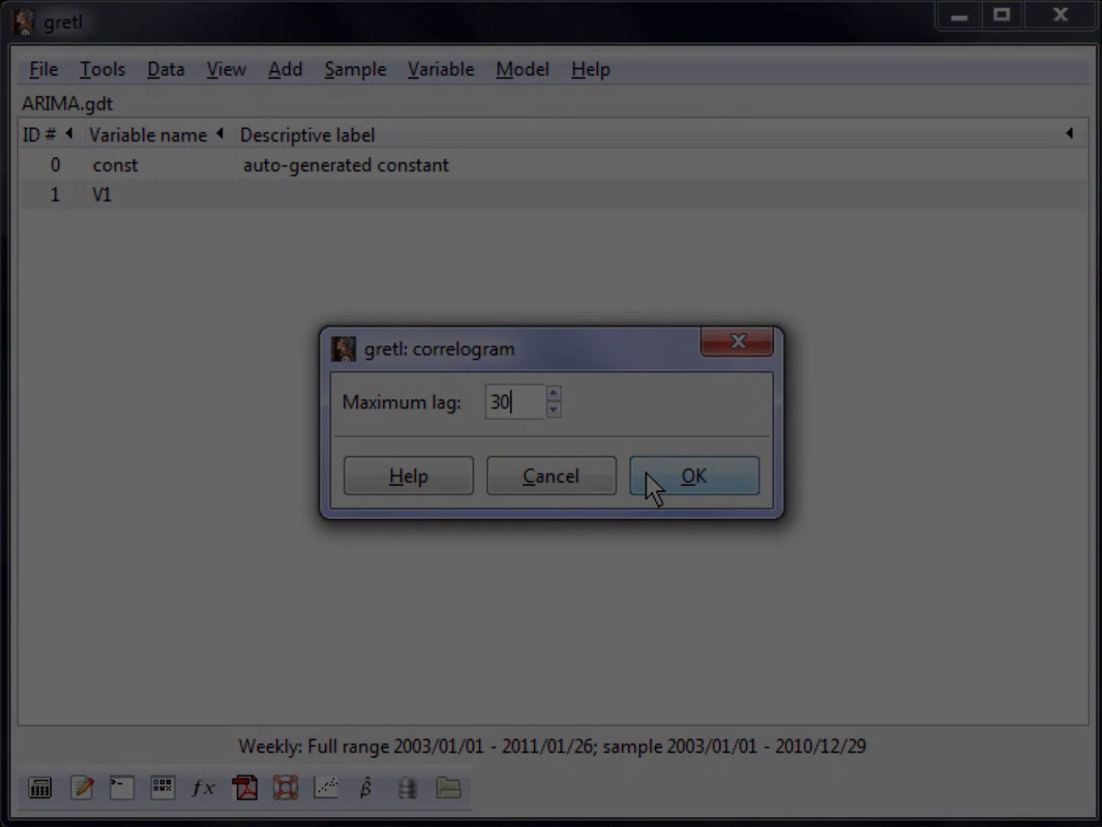
pyautogui.click(646, 473)
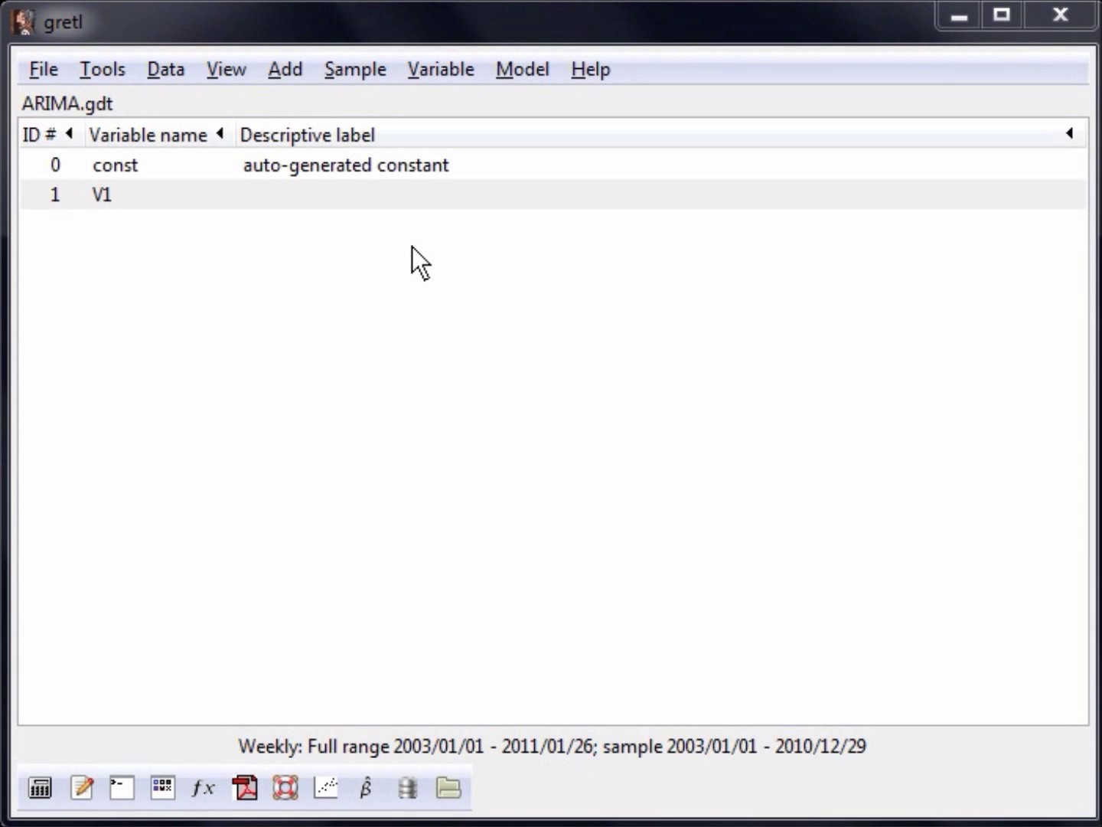
# Estimate an ARIMA model for dependent variable V1 with non-seasonal AR order 1, difference 0 and MA order 1, and review its coefficients
pyautogui.click(506, 65)
pyautogui.moveTo(522, 228)
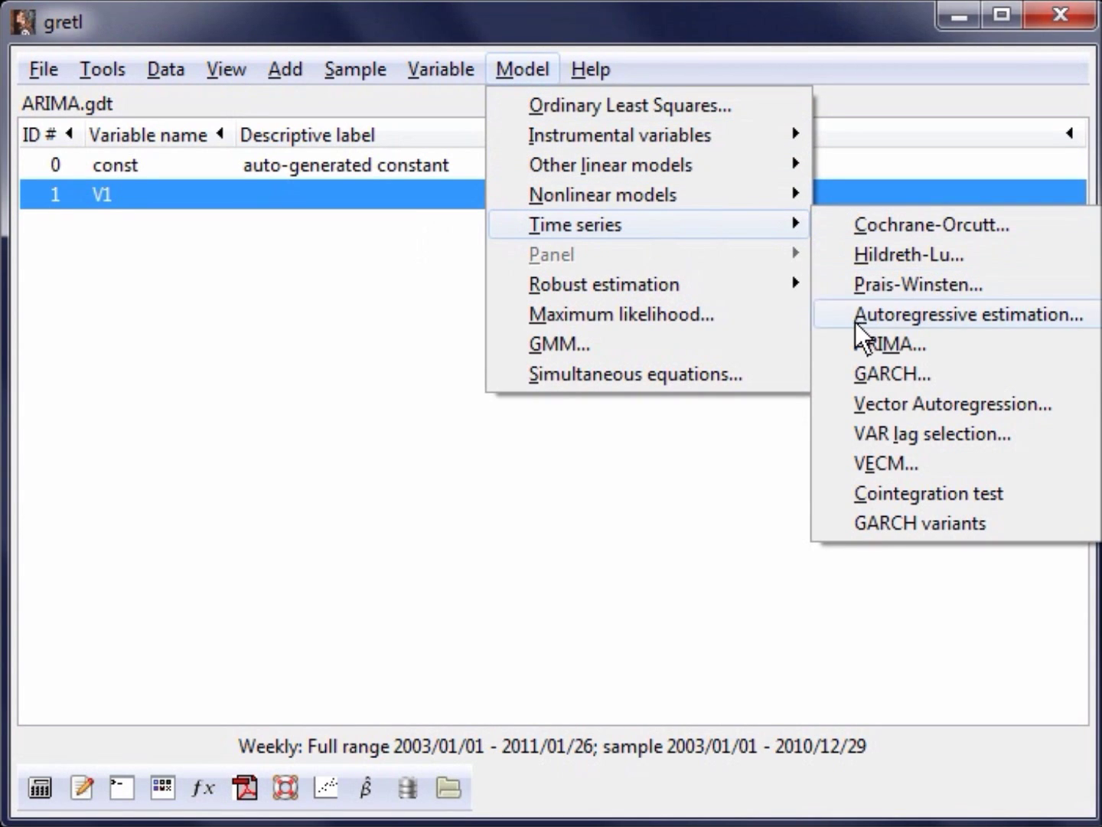
pyautogui.click(847, 342)
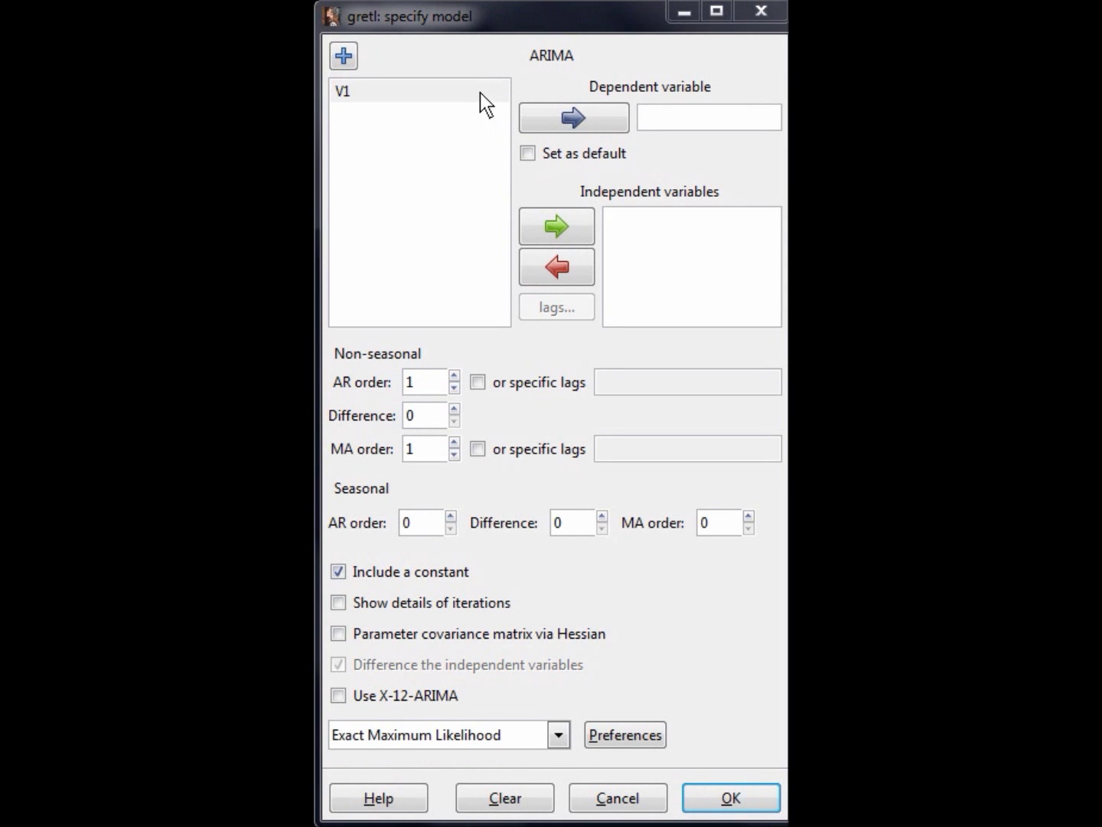
pyautogui.click(480, 94)
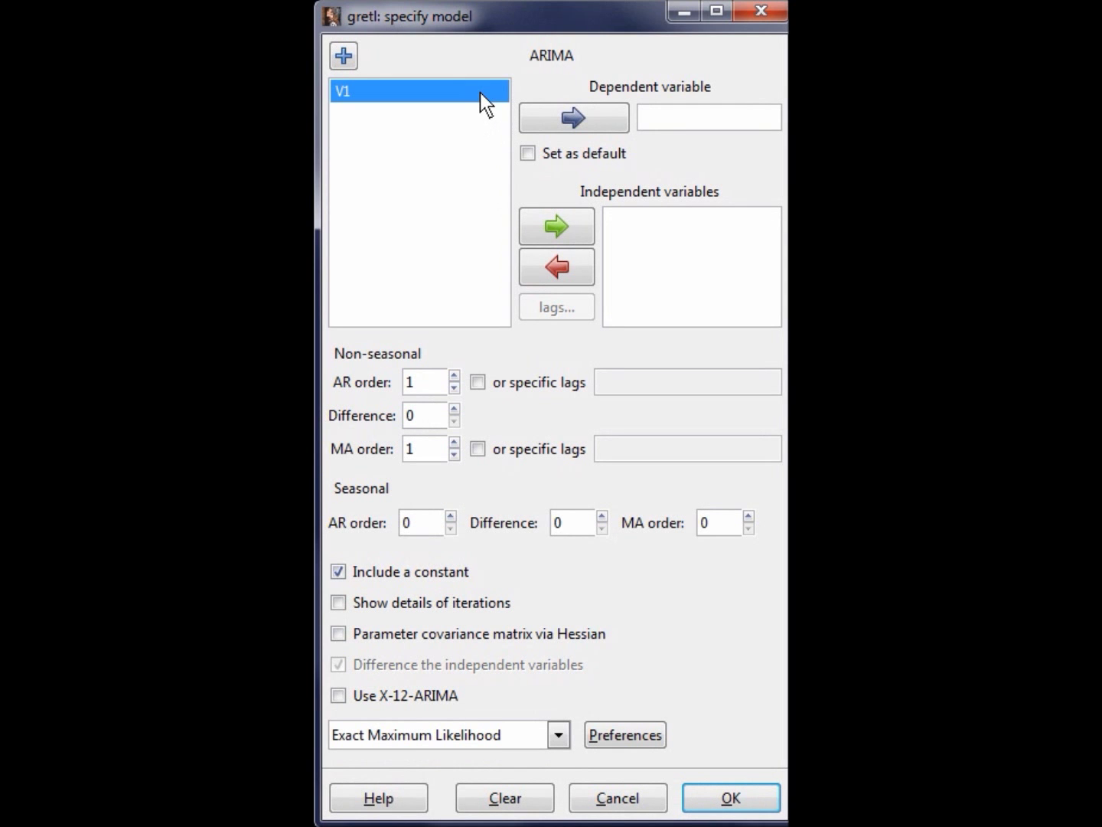
pyautogui.click(543, 119)
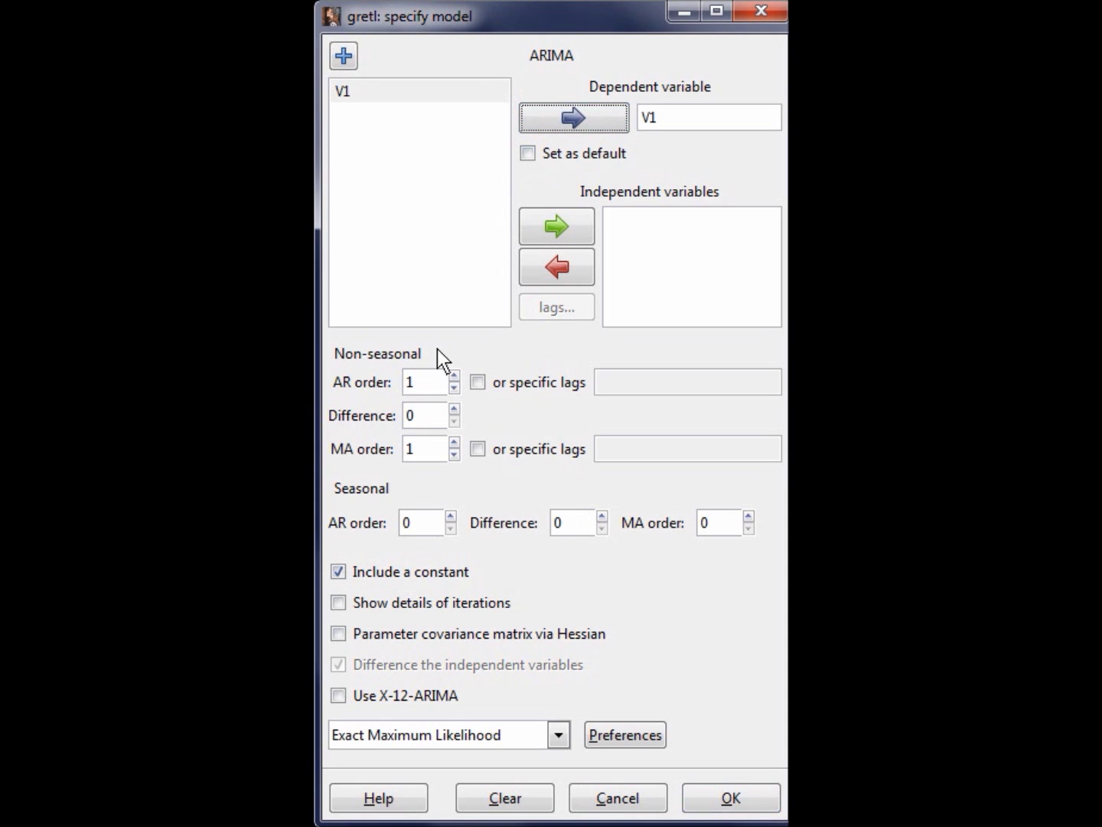
pyautogui.click(423, 383)
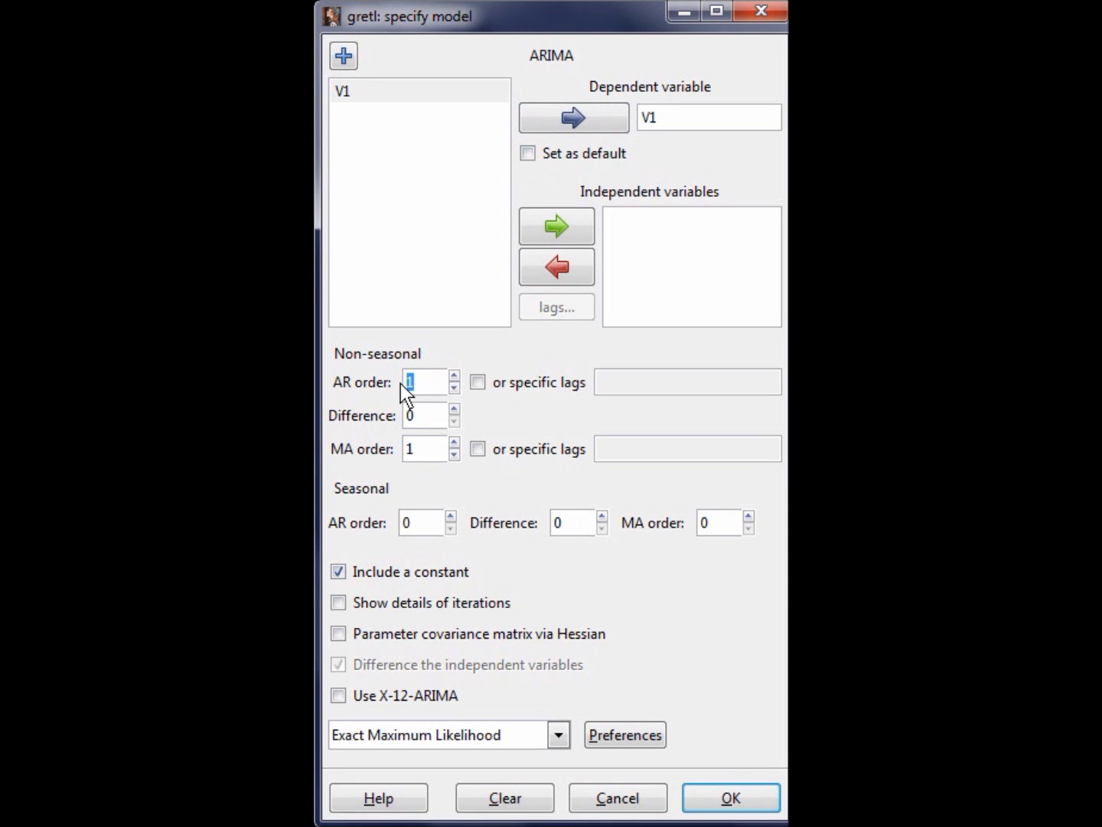
pyautogui.doubleClick(407, 447)
pyautogui.click(418, 414)
pyautogui.click(730, 799)
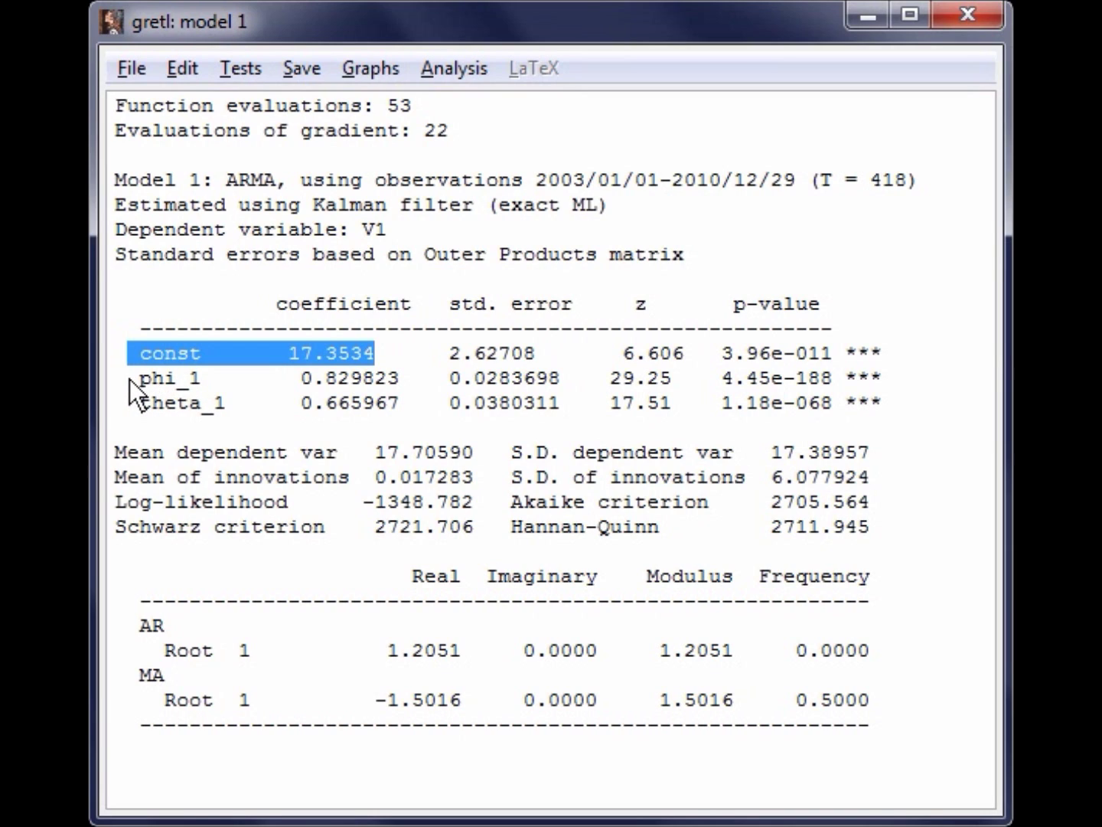
pyautogui.moveTo(128, 379); pyautogui.dragTo(352, 381)
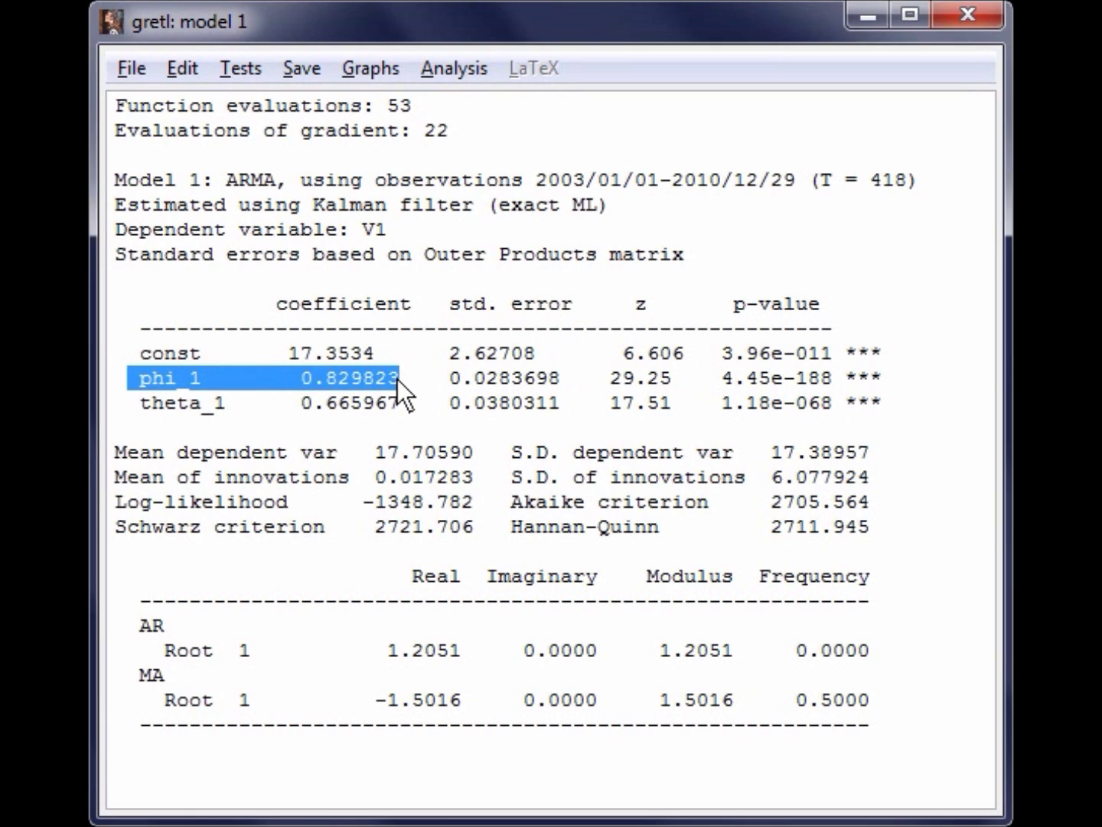
pyautogui.click(133, 404)
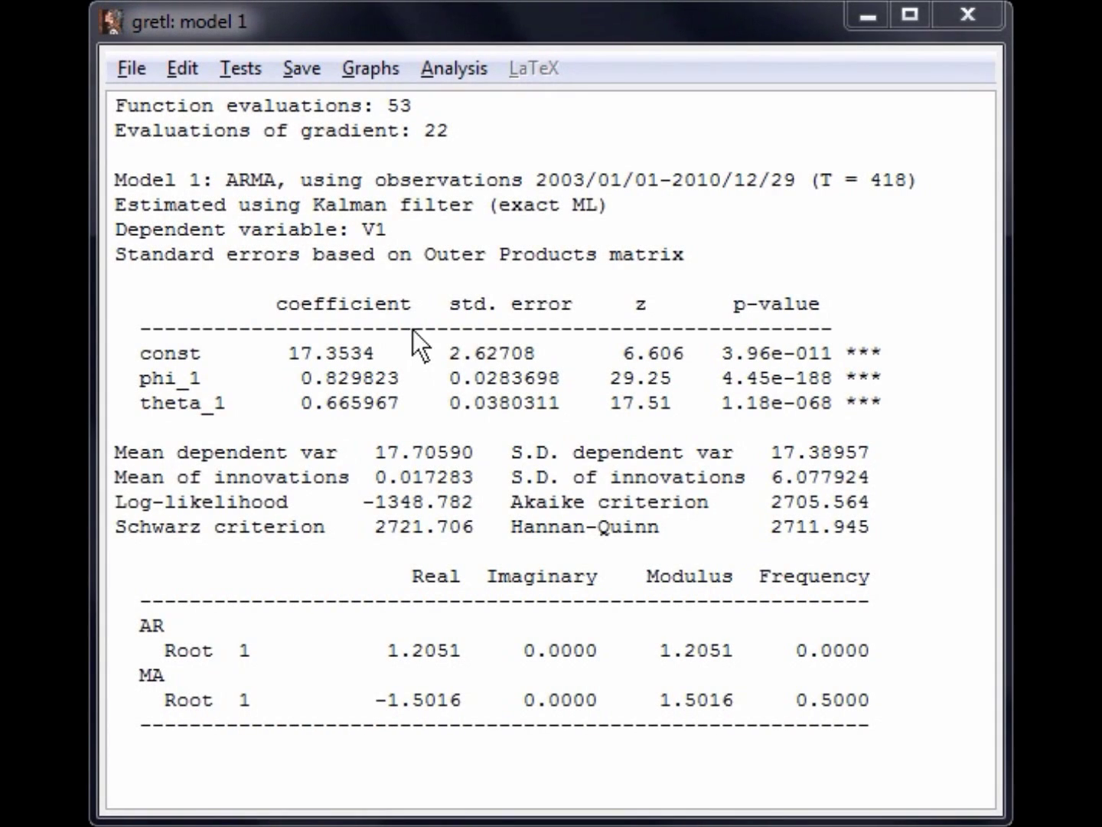
# Forecast from the model over 2011/01/05 to 2011/01/26 with automatic forecasting and 52 pre-forecast observations to graph
pyautogui.click(451, 69)
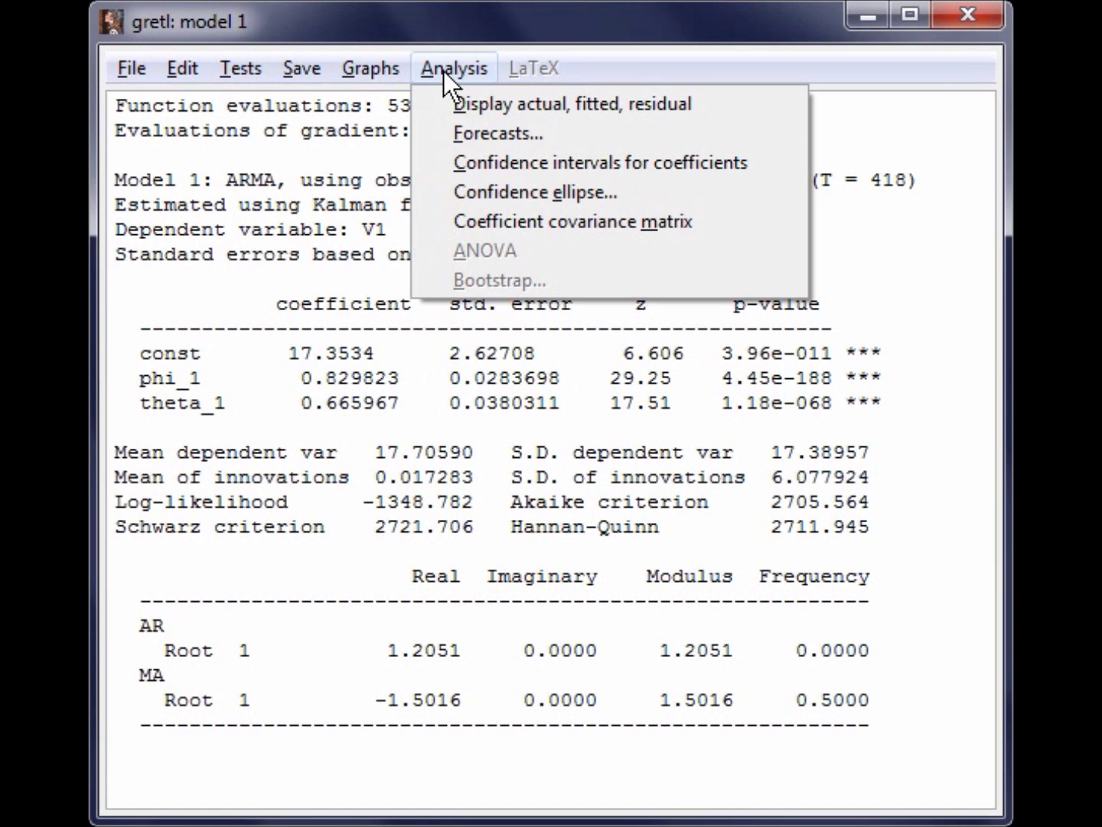
pyautogui.click(442, 134)
pyautogui.moveTo(411, 1); pyautogui.dragTo(492, 146)
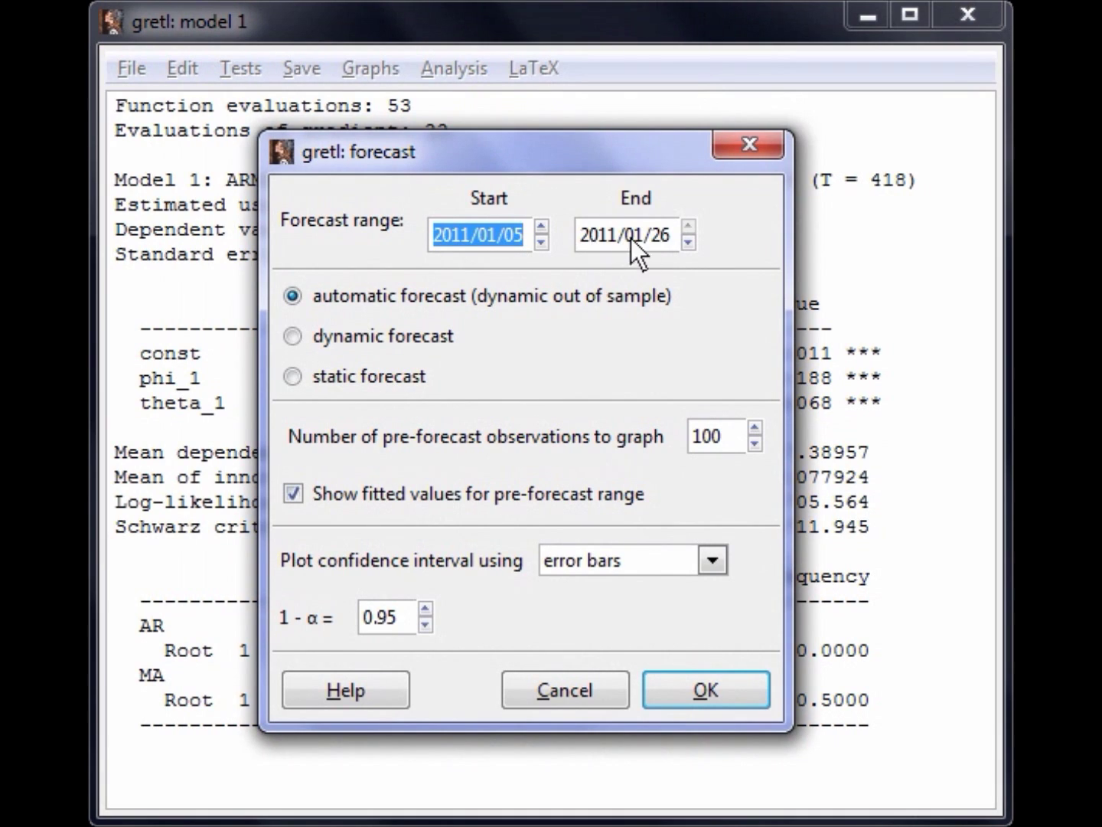
pyautogui.click(667, 235)
pyautogui.moveTo(585, 237); pyautogui.dragTo(561, 237)
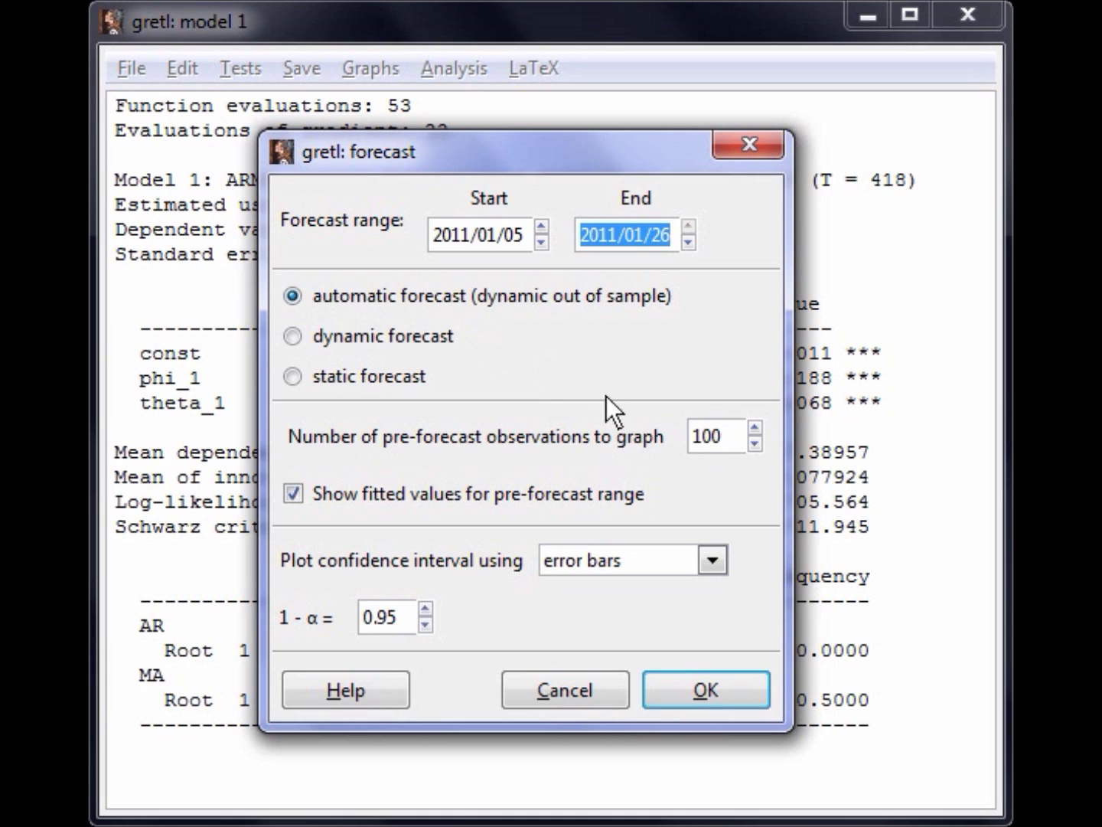
pyautogui.click(727, 438)
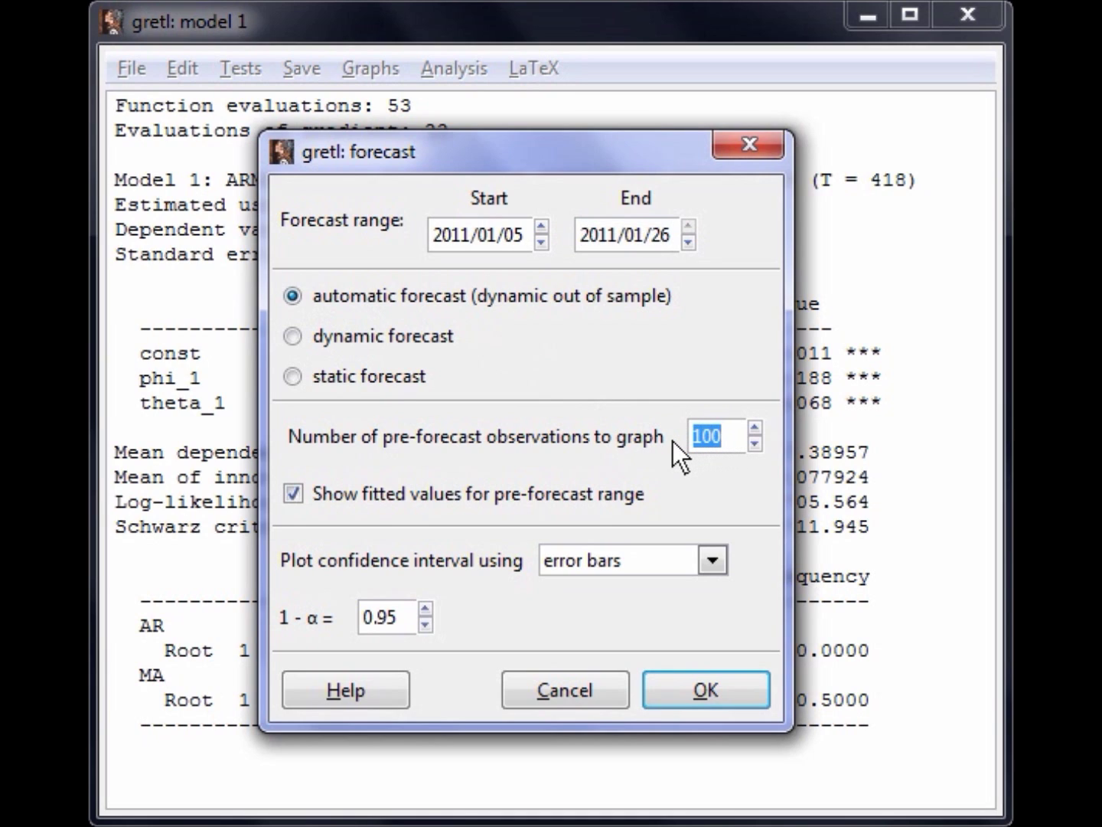
pyautogui.write('52')
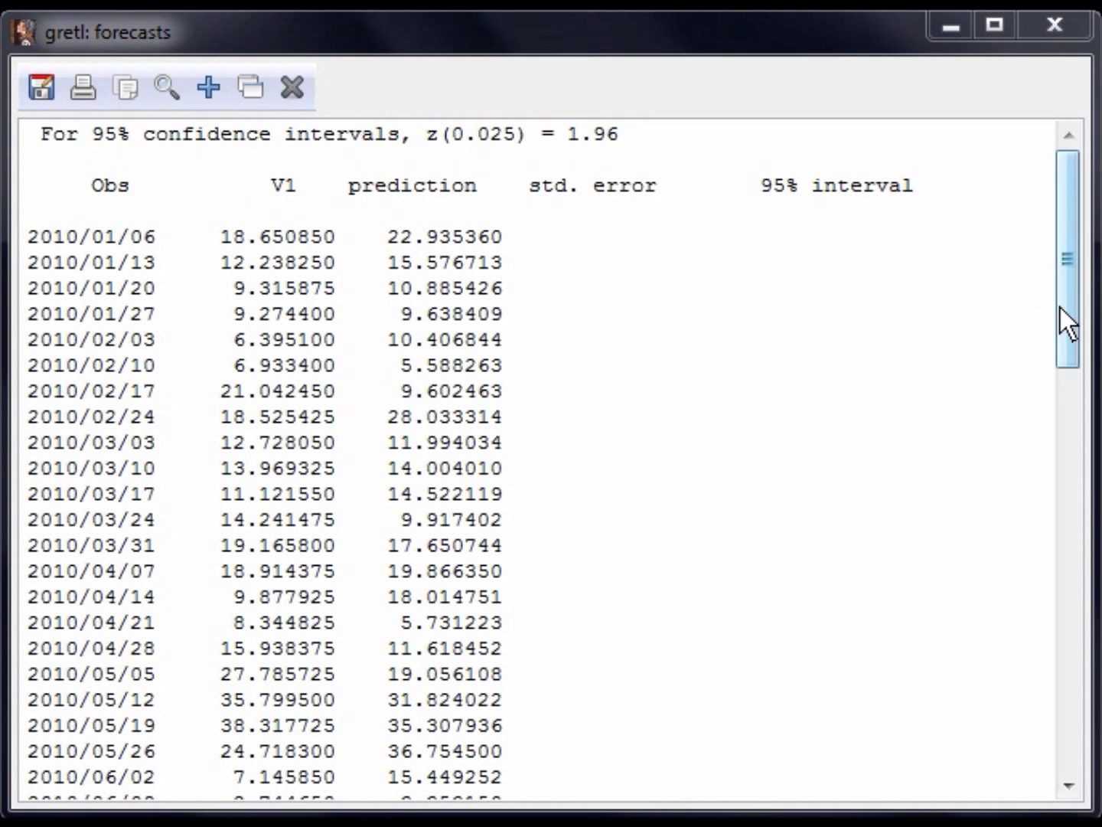
# Examine the out-of-sample predictions for January 2011 and the forecast evaluation statistics at the end of the forecast output
pyautogui.moveTo(1061, 306); pyautogui.dragTo(1087, 758)
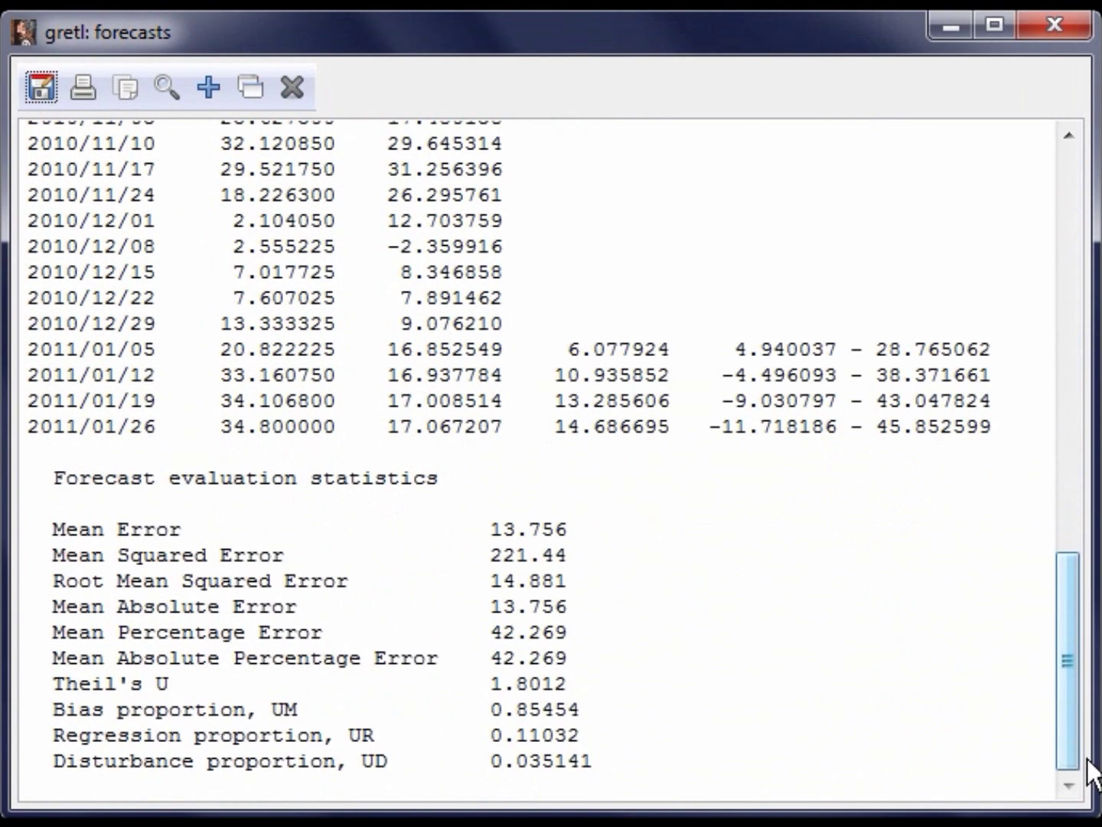
pyautogui.moveTo(1007, 429); pyautogui.dragTo(143, 381)
pyautogui.moveTo(66, 364); pyautogui.dragTo(30, 351)
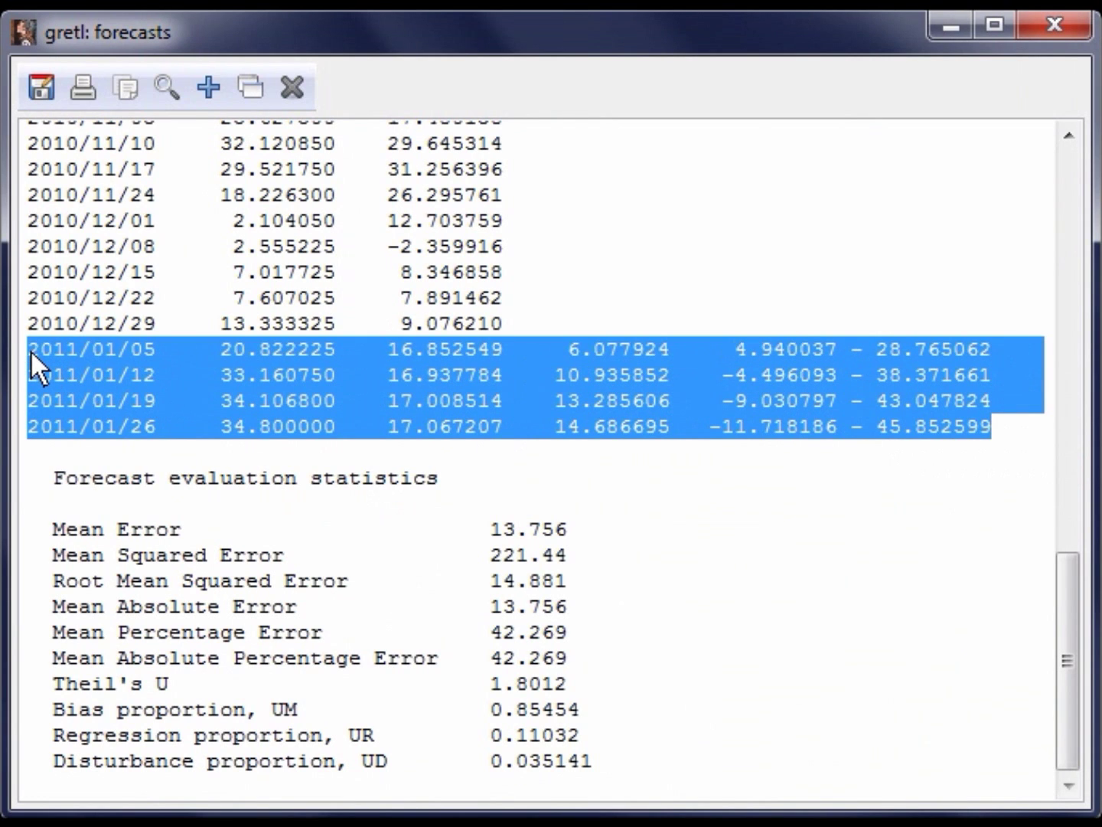
pyautogui.moveTo(493, 479); pyautogui.dragTo(61, 483)
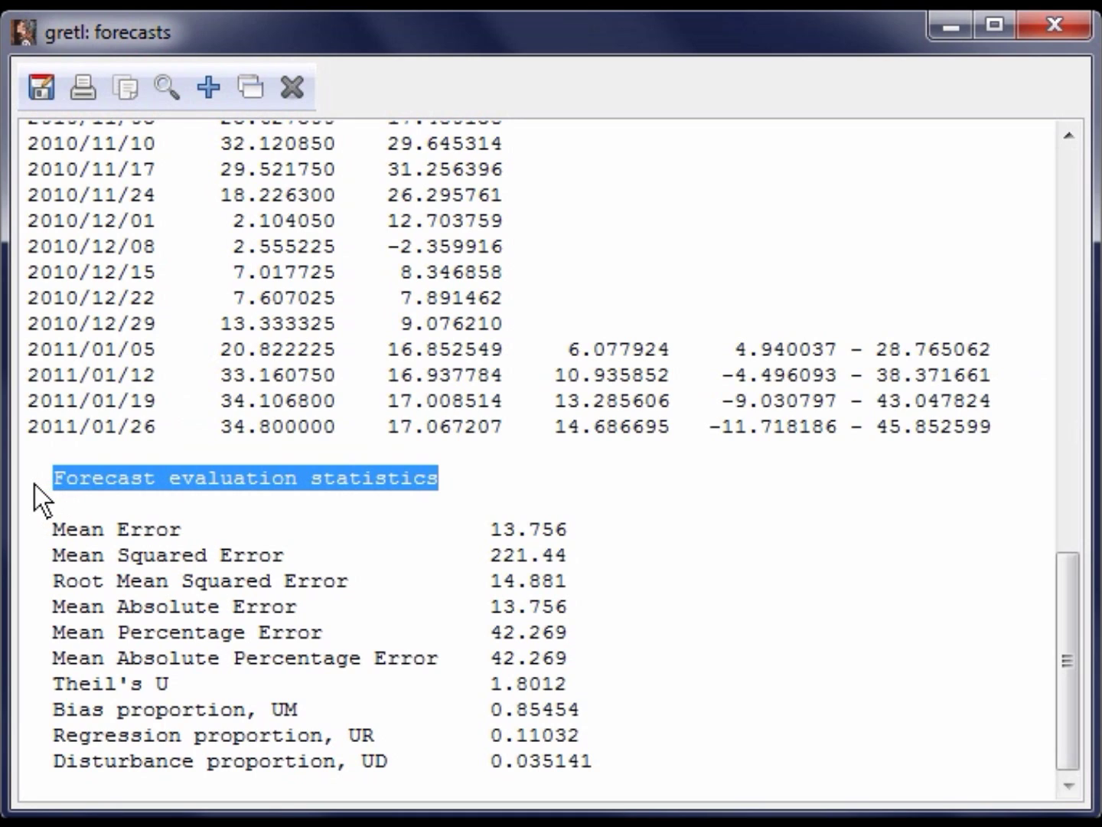
pyautogui.click(35, 485)
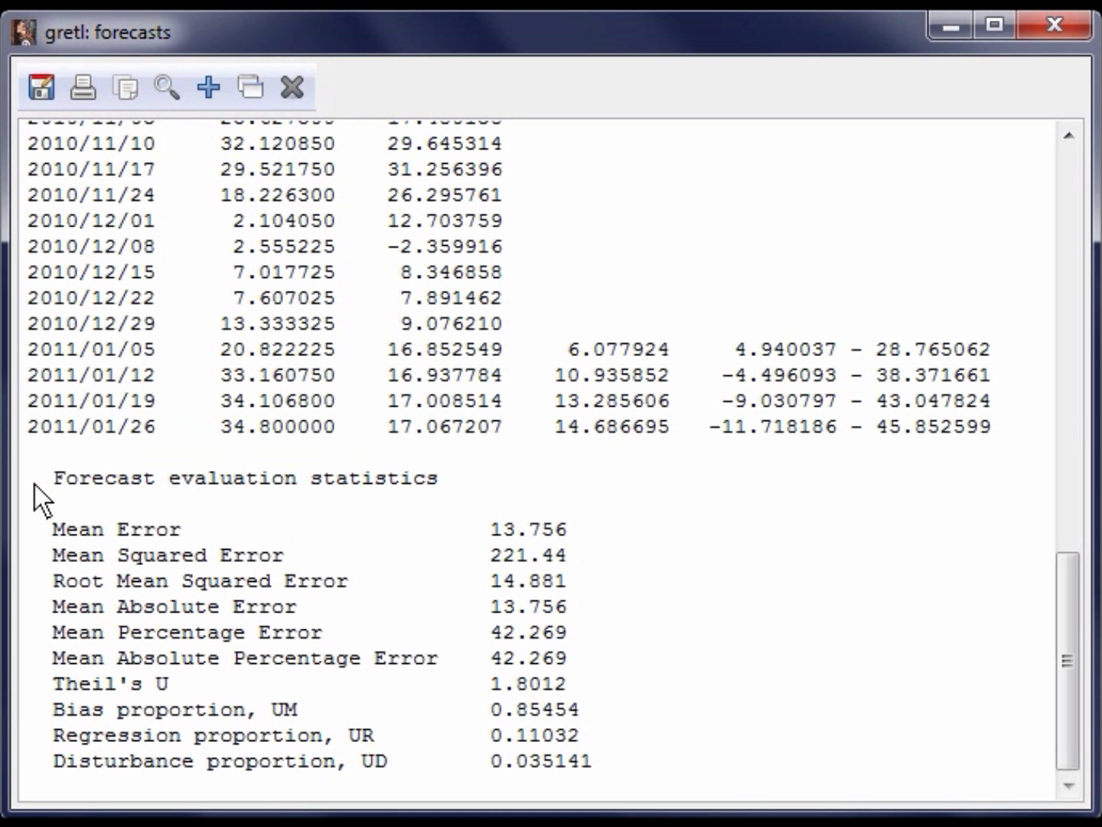